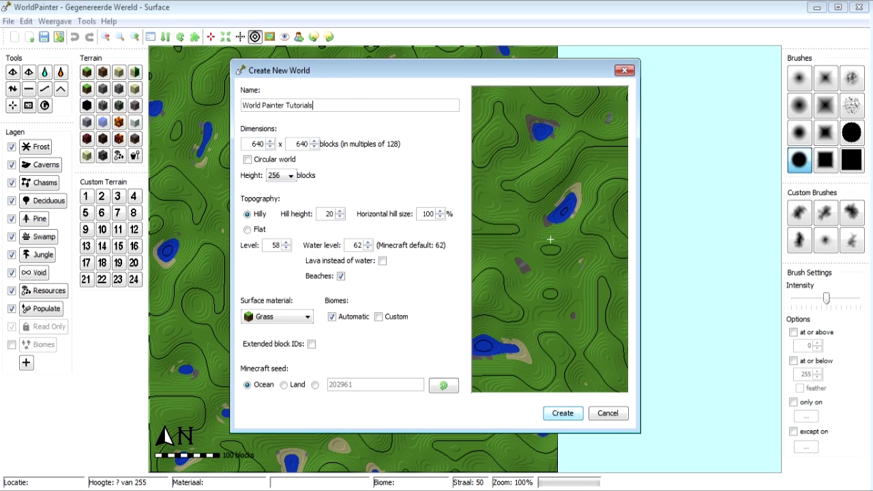
- Enter 'World Painter Tutorials' as the new world's name
key("ctrl+a")
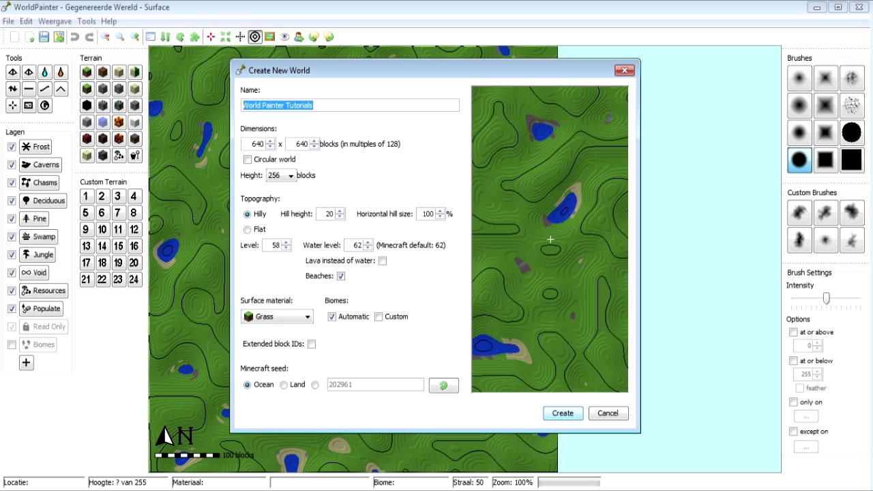
key("End")
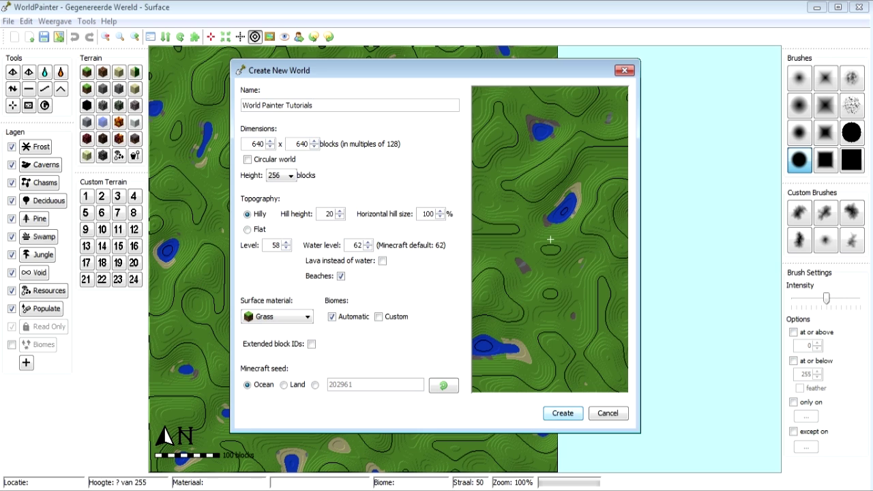
- Set the world width and height to 1024 × 1024 blocks
double_click(258, 144)
type("1000")
key("Tab")
type("1")
- Set the terrain level to 35 and enable Custom biomes
left_click(275, 245)
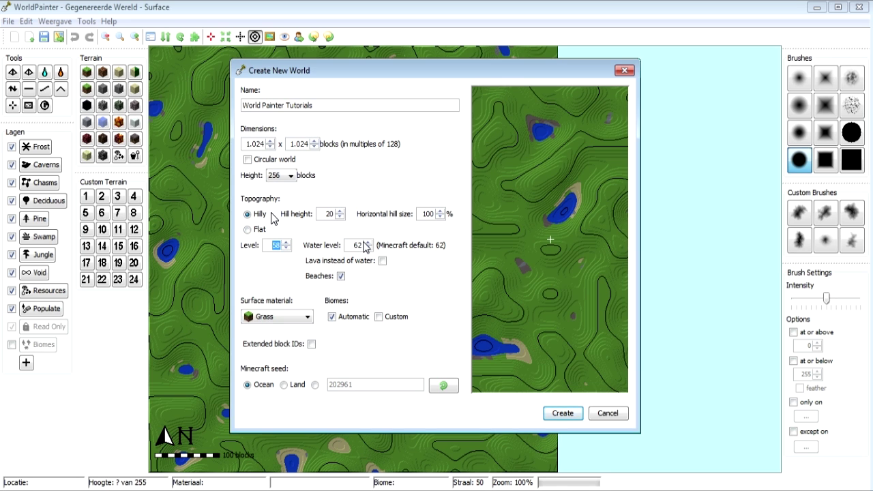
type("35")
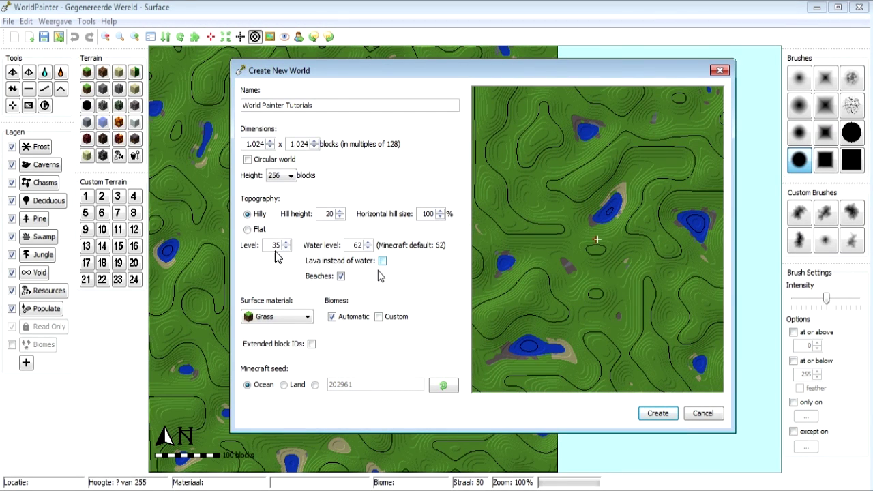
left_click(379, 316)
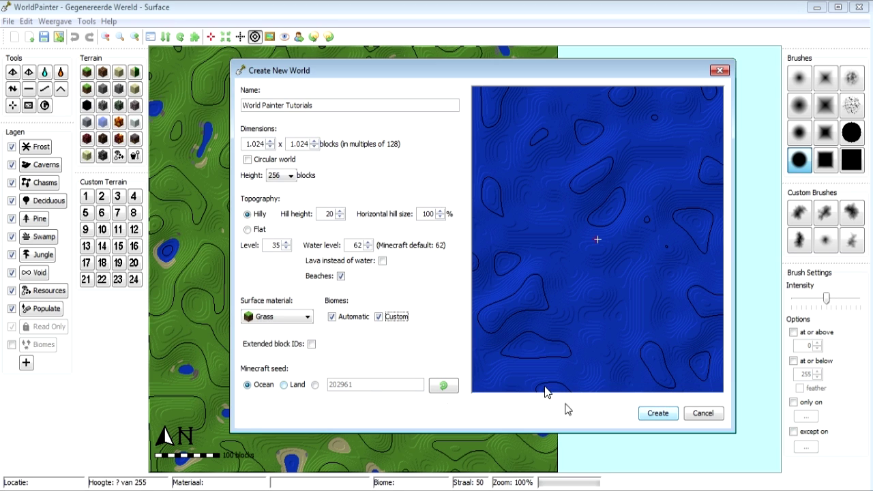
- Create the all-ocean World Painter Tutorials world and zoom out to show the full map
left_click(657, 415)
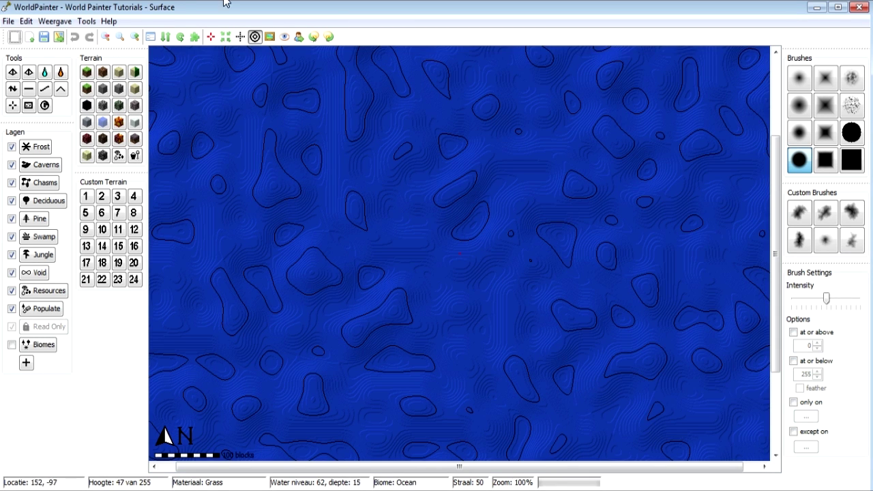
left_click(109, 39)
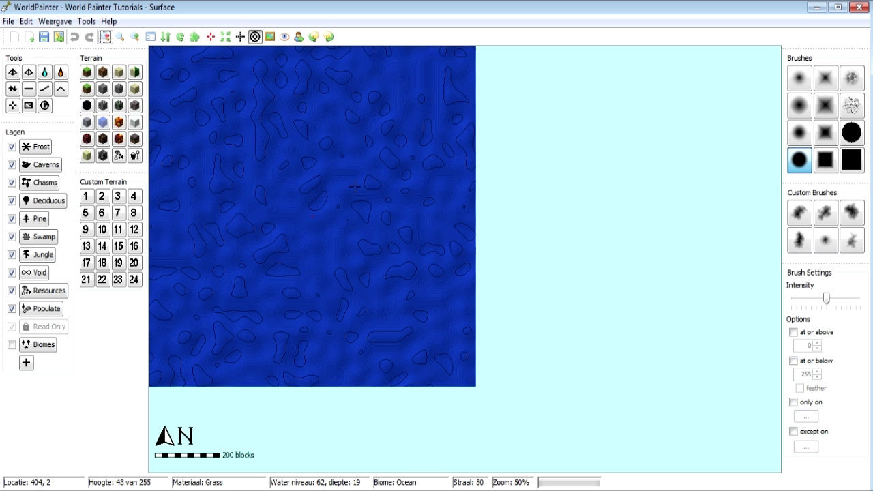
- Raise a tiny seabed patch at the map centre using the third custom brush at small radius
left_click(13, 89)
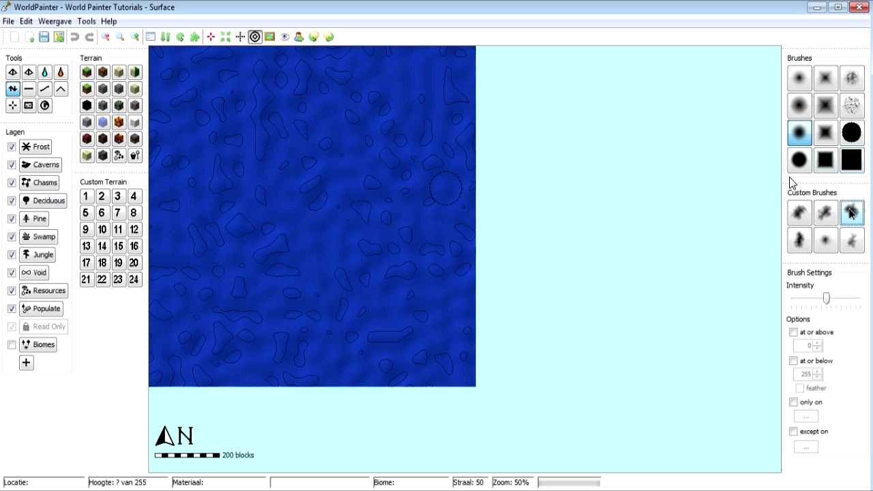
left_click(852, 213)
scroll(245, 189, "down", 10)
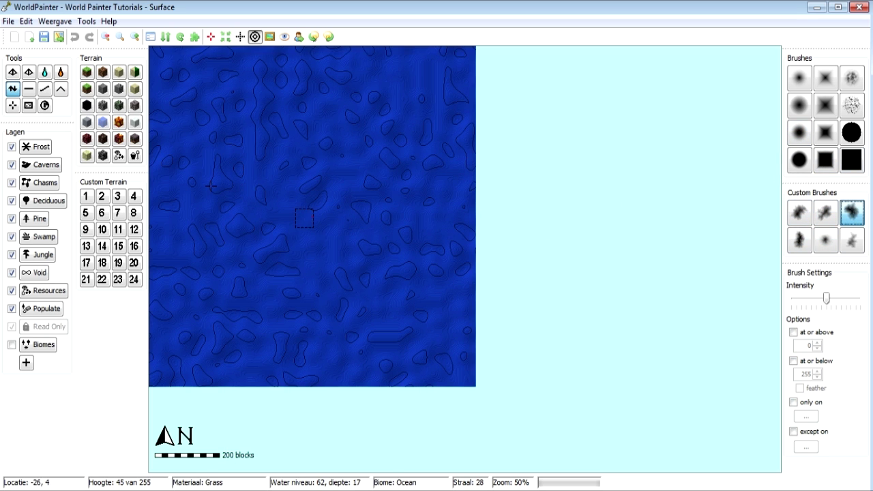
scroll(312, 217, "down", 2)
left_click_drag(312, 217, 312, 217)
scroll(311, 217, "up", 4)
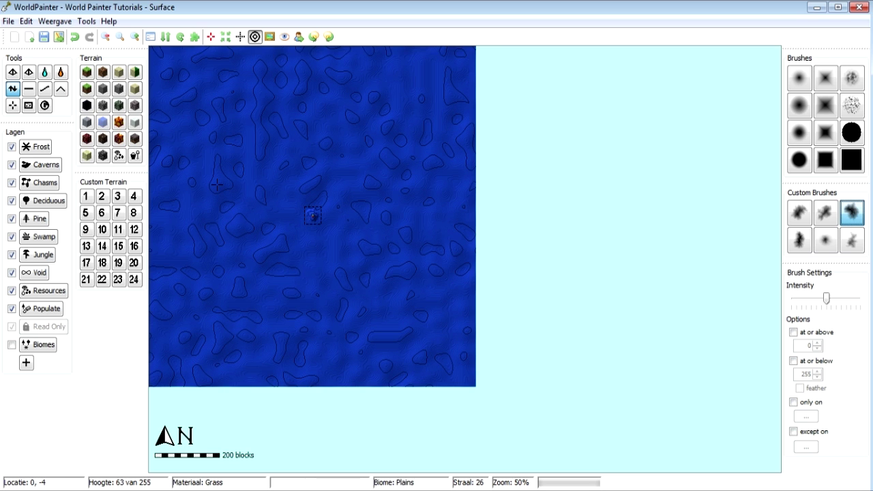
scroll(312, 263, "up", 1)
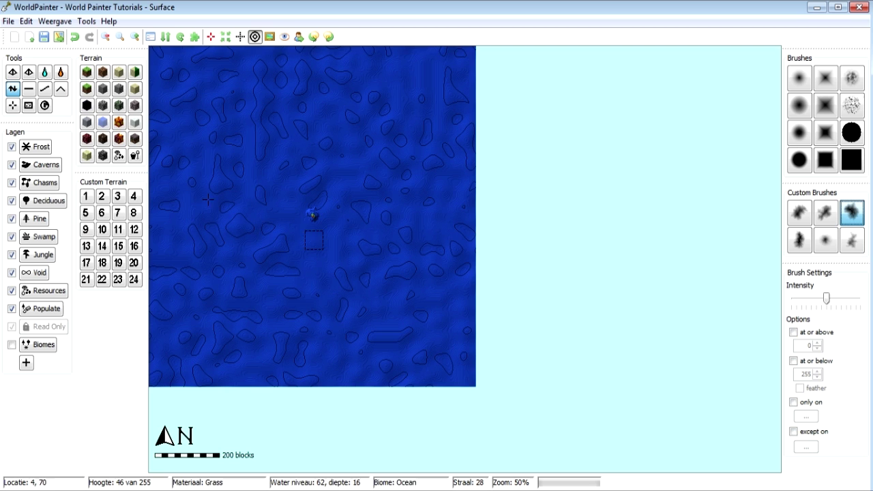
- Flatten a land patch at the map centre, enlarging the brush radius toward 300
left_click(30, 92)
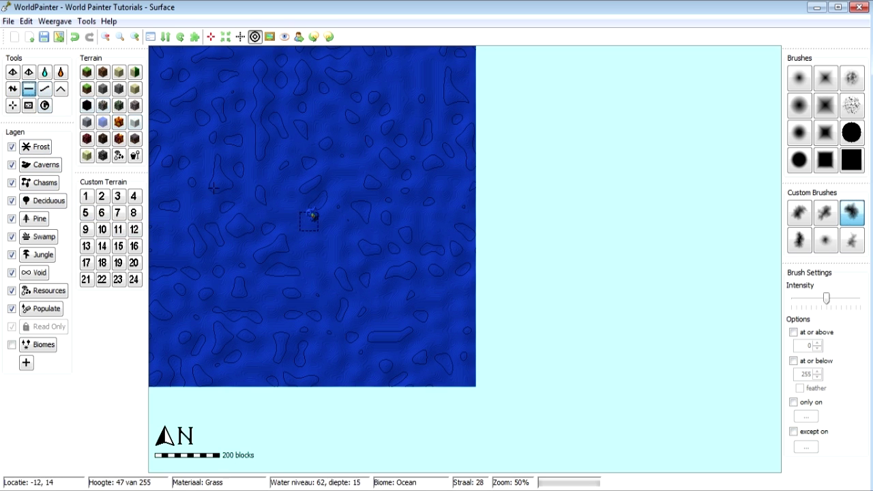
scroll(312, 215, "up", 1)
mouse_move(313, 215)
left_mouse_down()
mouse_move(215, 184)
mouse_move(309, 216)
left_mouse_up()
scroll(312, 216, "up", 20)
scroll(311, 215, "up", 7)
- Spread the flat island north, east and west to cover most of the upper map
mouse_move(213, 184)
left_mouse_down()
mouse_move(246, 108)
mouse_move(267, 102)
mouse_move(192, 132)
left_mouse_up()
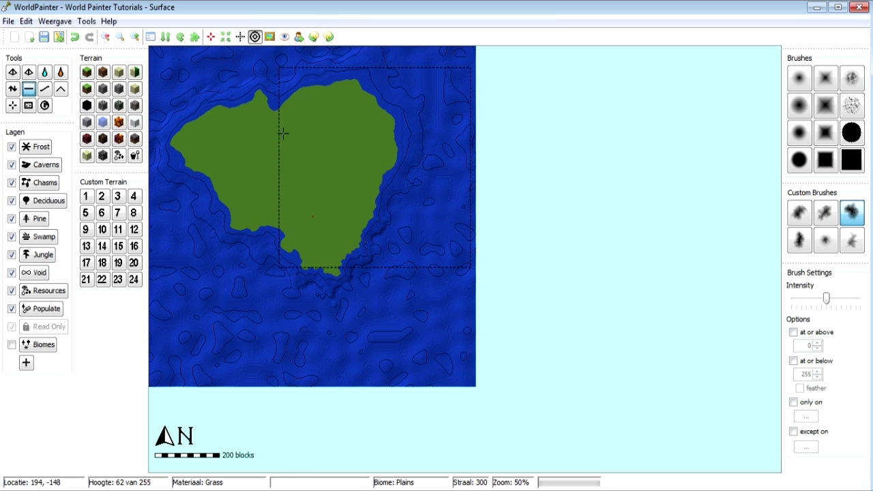
mouse_move(300, 140)
left_mouse_down()
mouse_move(306, 154)
mouse_move(294, 175)
mouse_move(310, 179)
mouse_move(208, 202)
left_mouse_up()
left_click_drag(162, 170, 164, 167)
mouse_move(218, 219)
left_mouse_down()
mouse_move(200, 204)
mouse_move(276, 193)
left_mouse_up()
mouse_move(166, 167)
left_mouse_down()
mouse_move(123, 198)
mouse_move(116, 217)
mouse_move(127, 219)
left_mouse_up()
- Raise a small island south-east of the main one, then flatten it to enlarge and level it
scroll(152, 216, "down", 2)
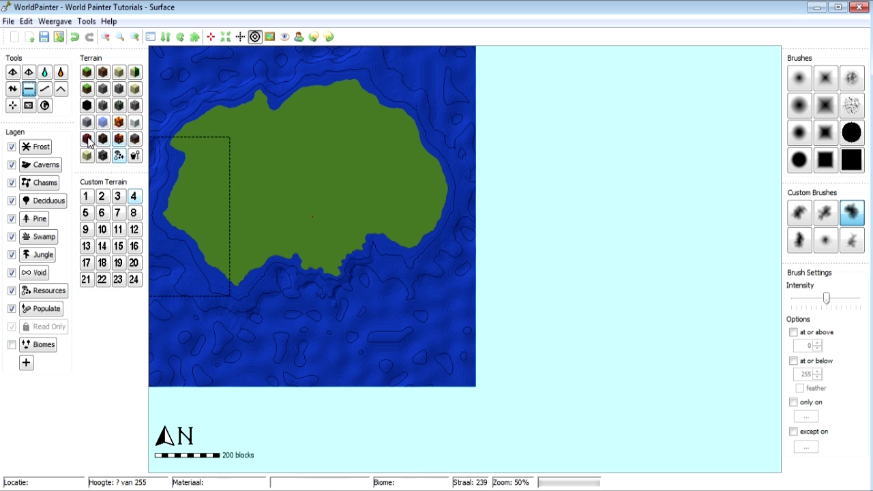
left_click(12, 89)
scroll(355, 286, "down", 9)
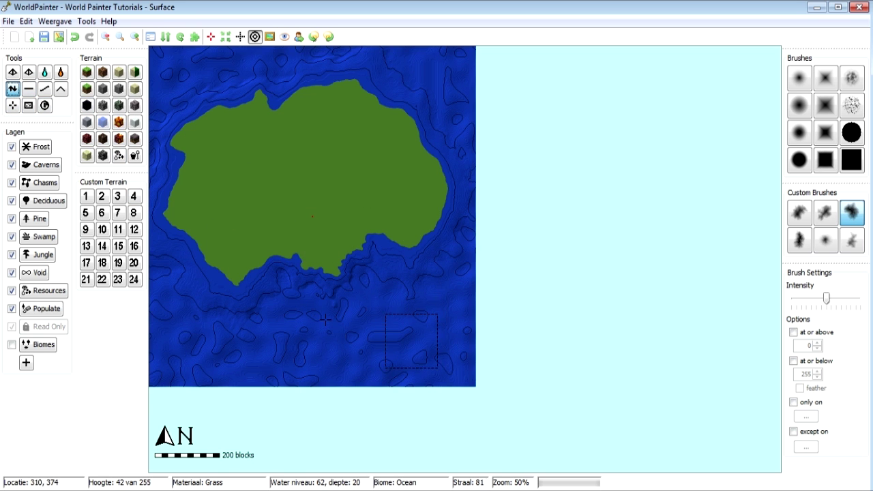
left_click_drag(328, 321, 326, 320)
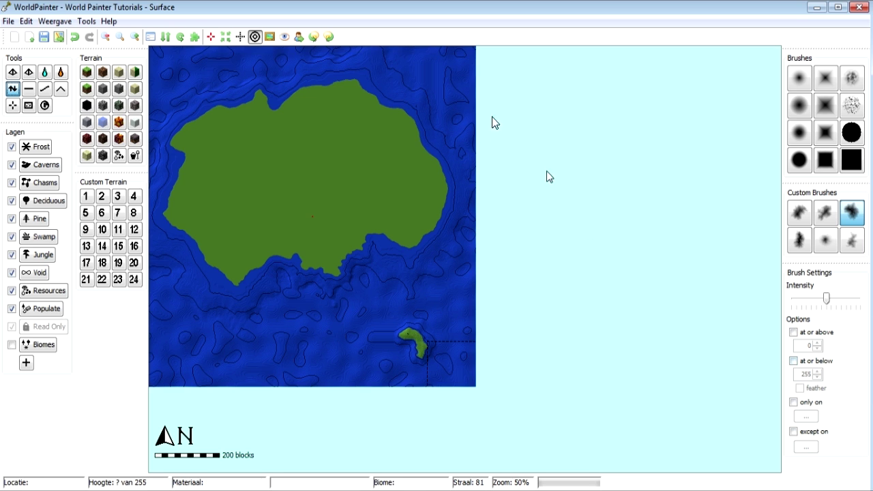
left_click(29, 89)
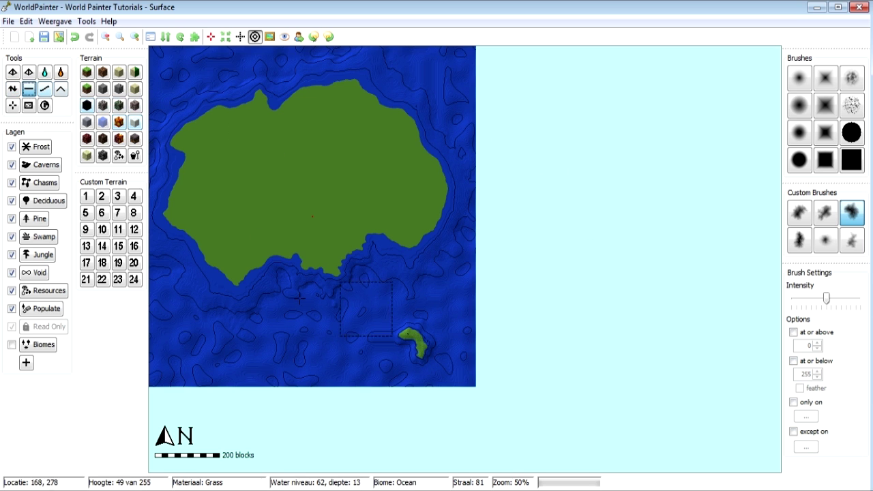
mouse_move(317, 311)
left_mouse_down()
mouse_move(276, 333)
mouse_move(263, 327)
mouse_move(335, 300)
mouse_move(312, 284)
left_mouse_up()
key("bracketright")
key("bracketright")
key("bracketright")
key("bracketright")
key("bracketright")
key("bracketright")
key("bracketright")
key("bracketright")
key("bracketright")
key("bracketright")
key("bracketright")
key("bracketright")
key("bracketright")
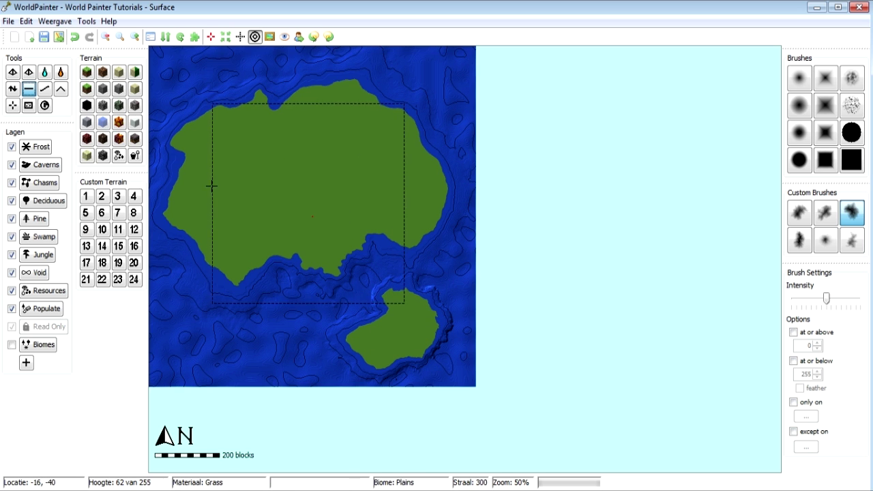
key("bracketleft")
key("bracketleft")
key("bracketleft")
key("bracketleft")
key("bracketleft")
key("bracketleft")
key("bracketleft")
key("bracketleft")
key("bracketleft")
key("bracketleft")
key("bracketleft")
key("bracketleft")
key("bracketleft")
key("bracketleft")
key("bracketleft")
key("bracketleft")
key("bracketleft")
key("bracketleft")
left_click(13, 88)
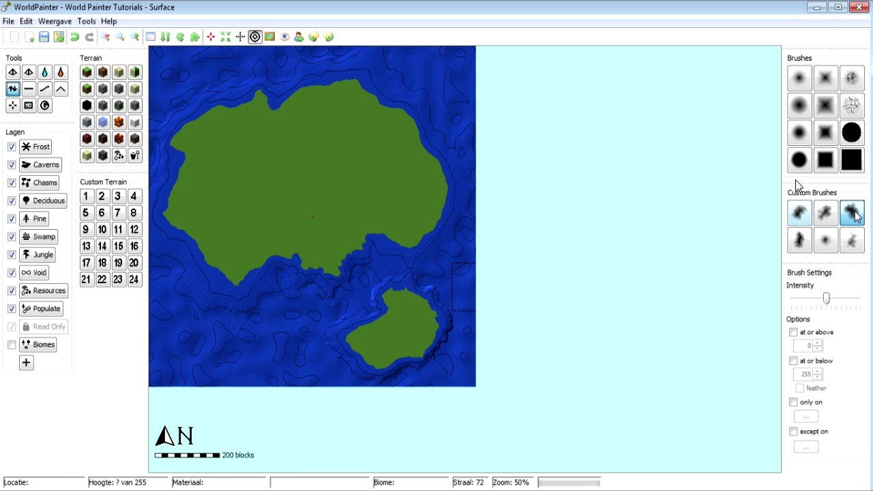
- Paint low hills across the main island's interior with the first custom brush at radius about 94
left_click(800, 213)
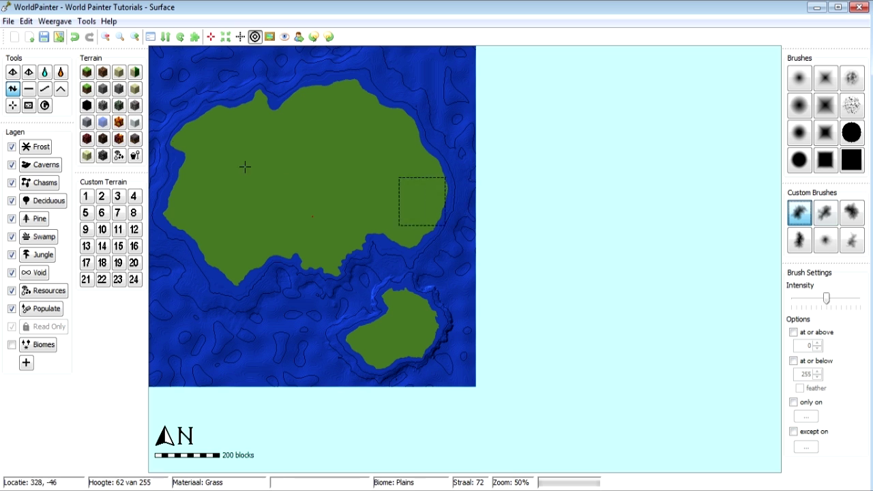
scroll(314, 177, "up", 3)
mouse_move(204, 178)
left_mouse_down()
mouse_move(214, 148)
mouse_move(250, 133)
mouse_move(202, 187)
mouse_move(198, 210)
mouse_move(230, 140)
mouse_move(272, 139)
left_mouse_up()
mouse_move(310, 229)
left_mouse_down()
mouse_move(336, 150)
mouse_move(316, 164)
mouse_move(338, 197)
mouse_move(327, 240)
mouse_move(373, 187)
mouse_move(402, 178)
mouse_move(351, 193)
mouse_move(338, 228)
mouse_move(335, 189)
left_mouse_up()
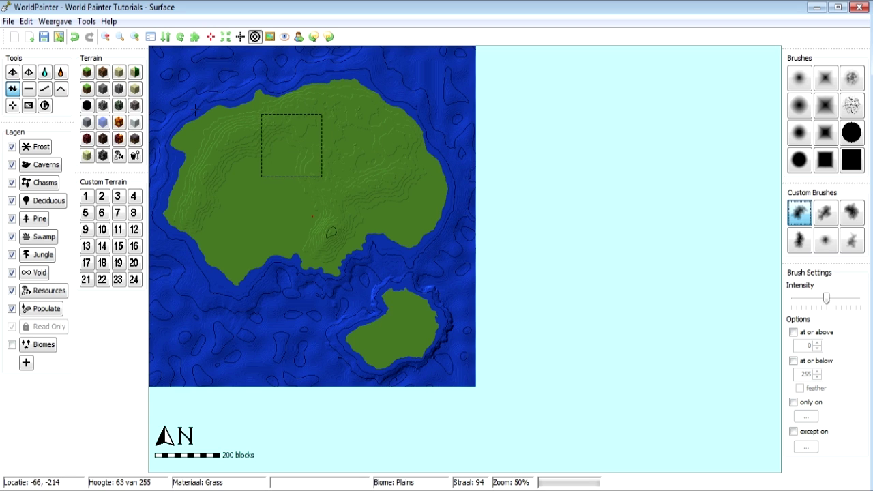
- Lower a small lake basin in the north of the main island with a radius-60 brush
scroll(290, 144, "down", 5)
left_click(286, 147)
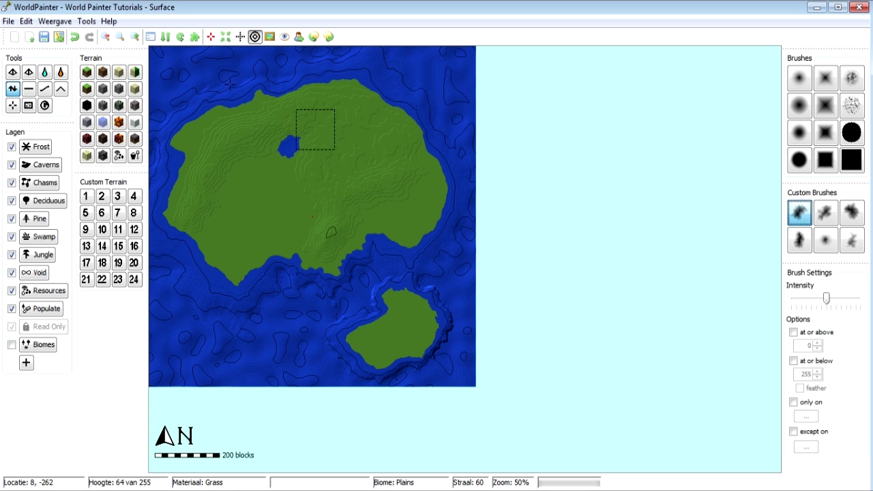
left_click(328, 112)
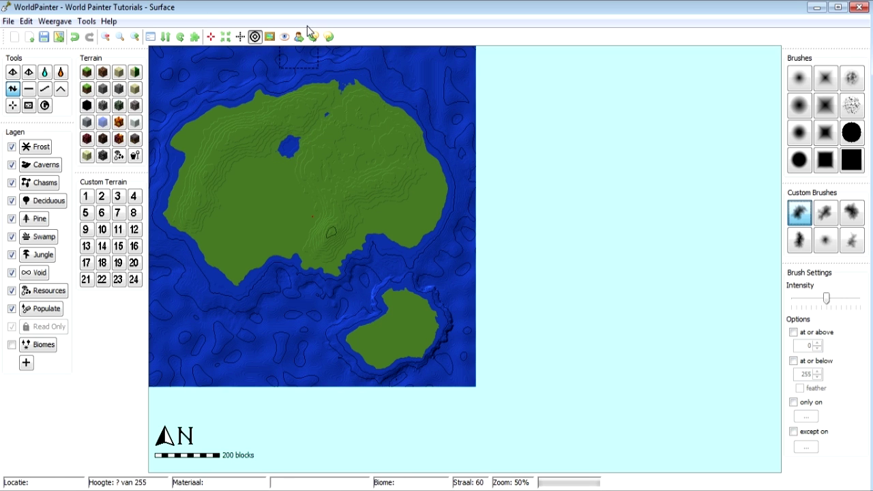
scroll(294, 140, "down", 1)
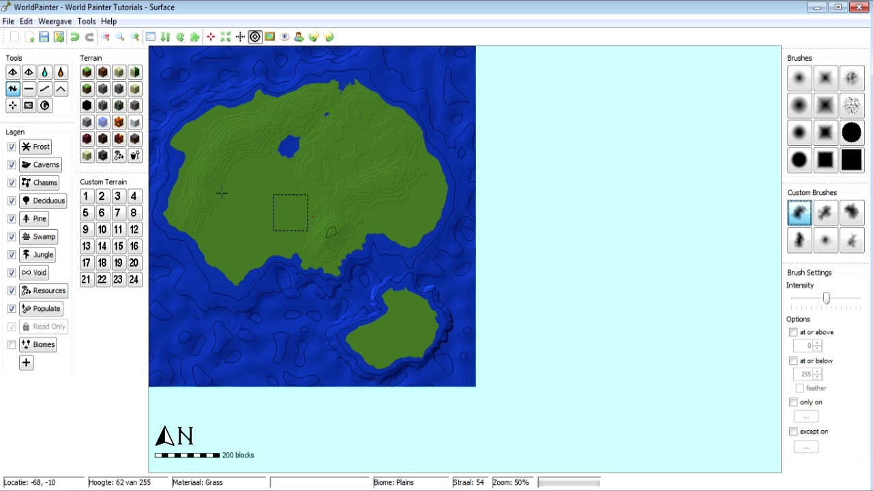
- Raise gentle hills across the southern island and add a small bump near its eastern side
scroll(197, 156, "up", 1)
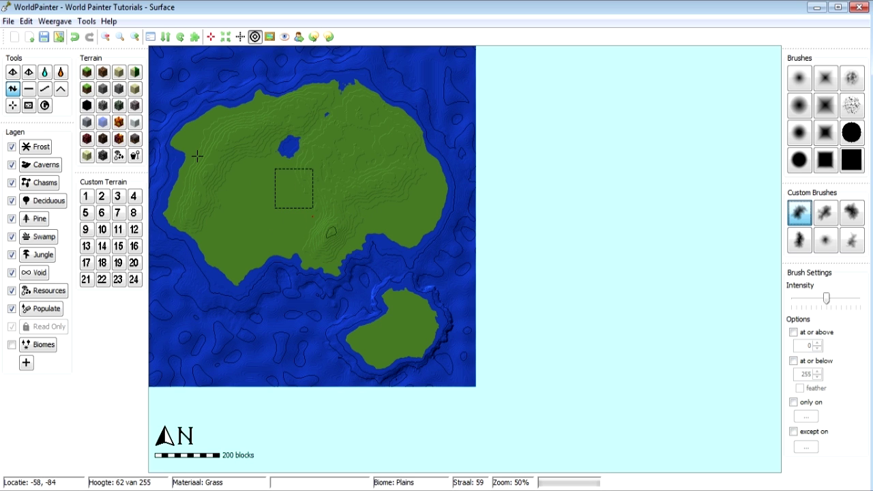
scroll(201, 164, "up", 1)
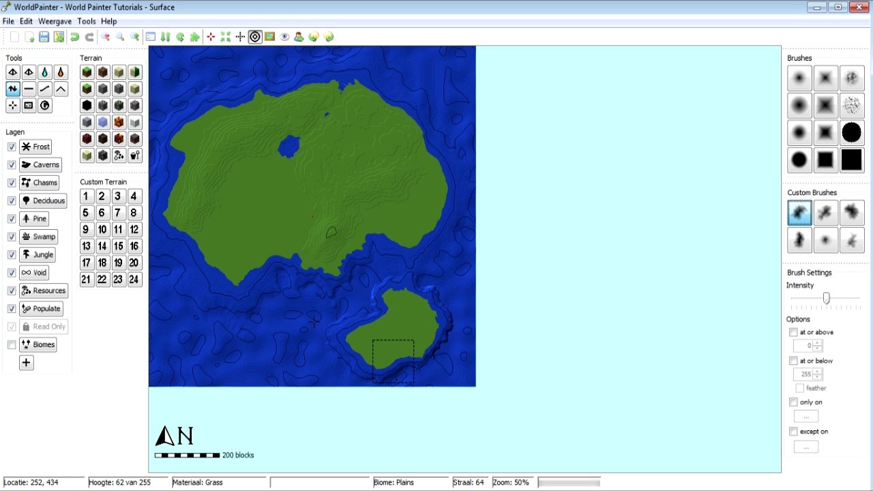
scroll(271, 318, "up", 4)
mouse_move(271, 319)
left_mouse_down()
mouse_move(303, 330)
mouse_move(310, 281)
mouse_move(320, 280)
mouse_move(343, 319)
left_mouse_up()
scroll(341, 317, "down", 6)
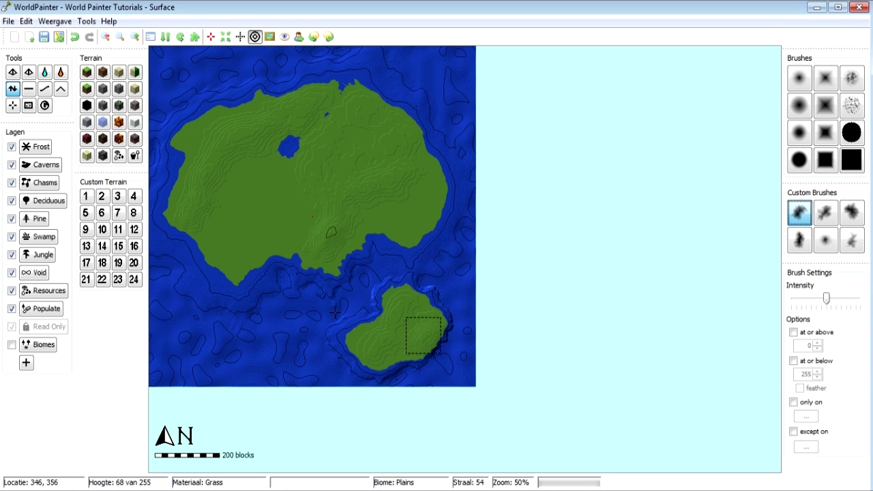
left_click_drag(334, 313, 335, 313)
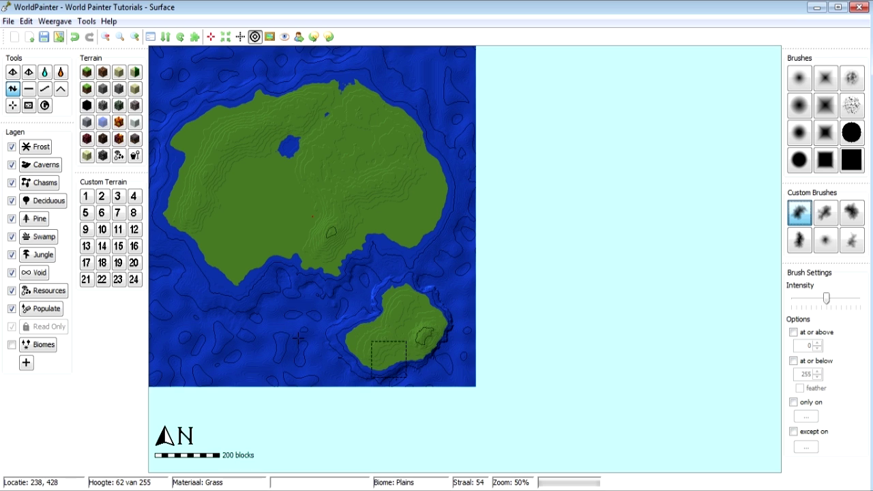
scroll(292, 332, "up", 4)
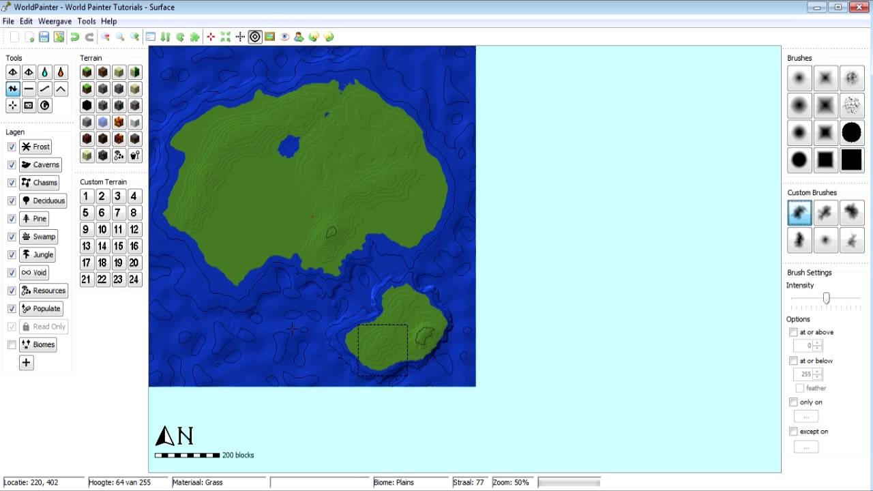